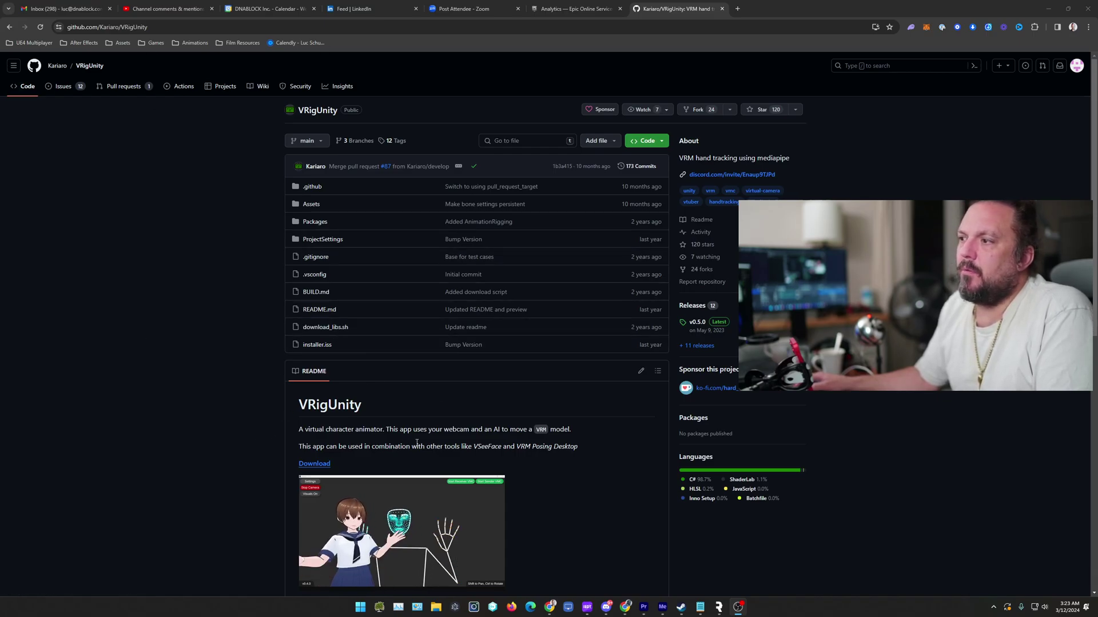
- Scroll through the VRigUnity GitHub README, then move to Replikant's '2 Stand' library stage
scroll(370, 426, down, 3)
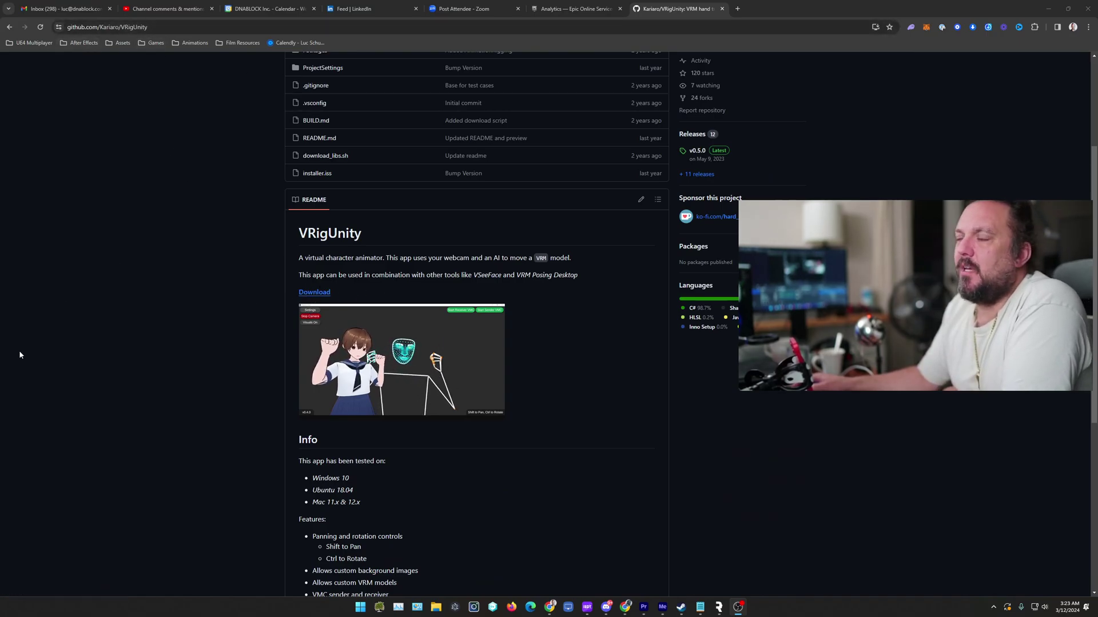
scroll(147, 373, down, 4)
scroll(148, 373, down, 2)
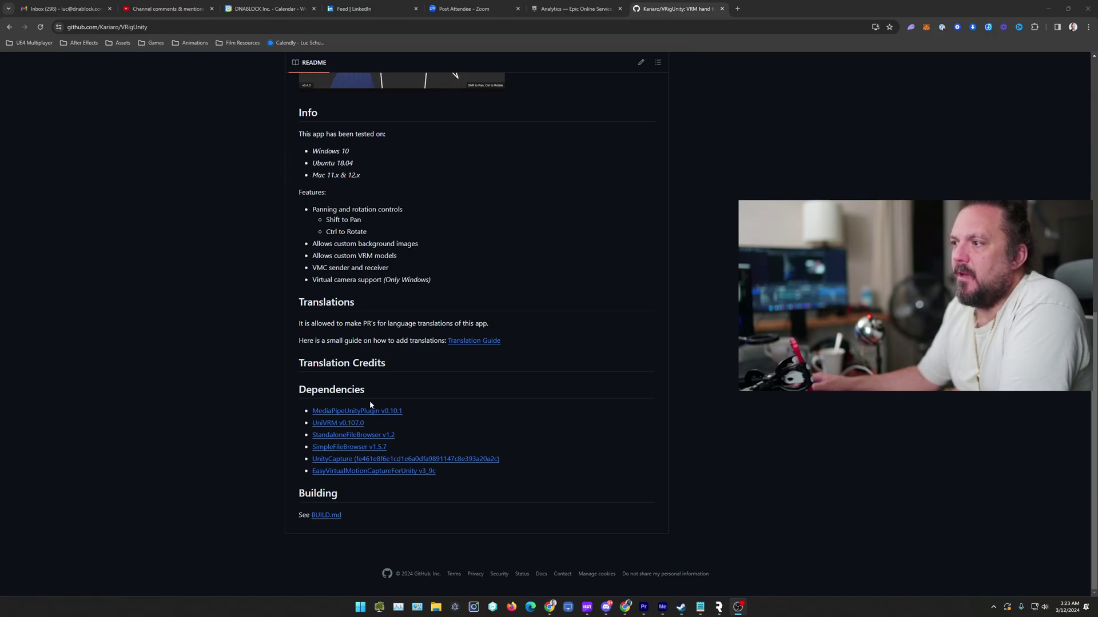
scroll(418, 376, up, 7)
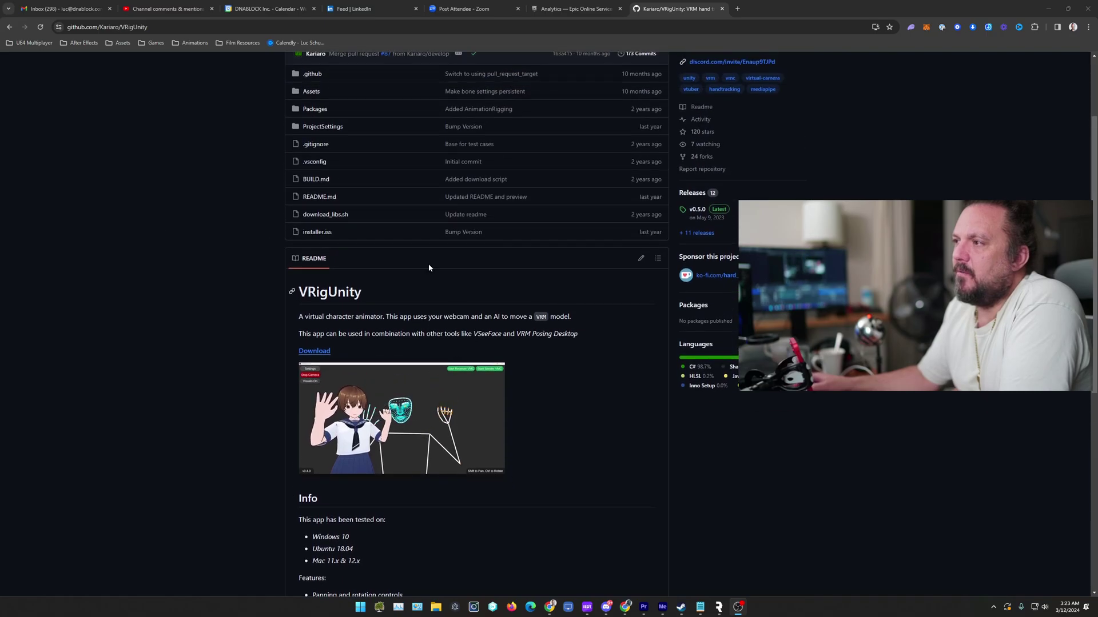
scroll(390, 383, up, 2)
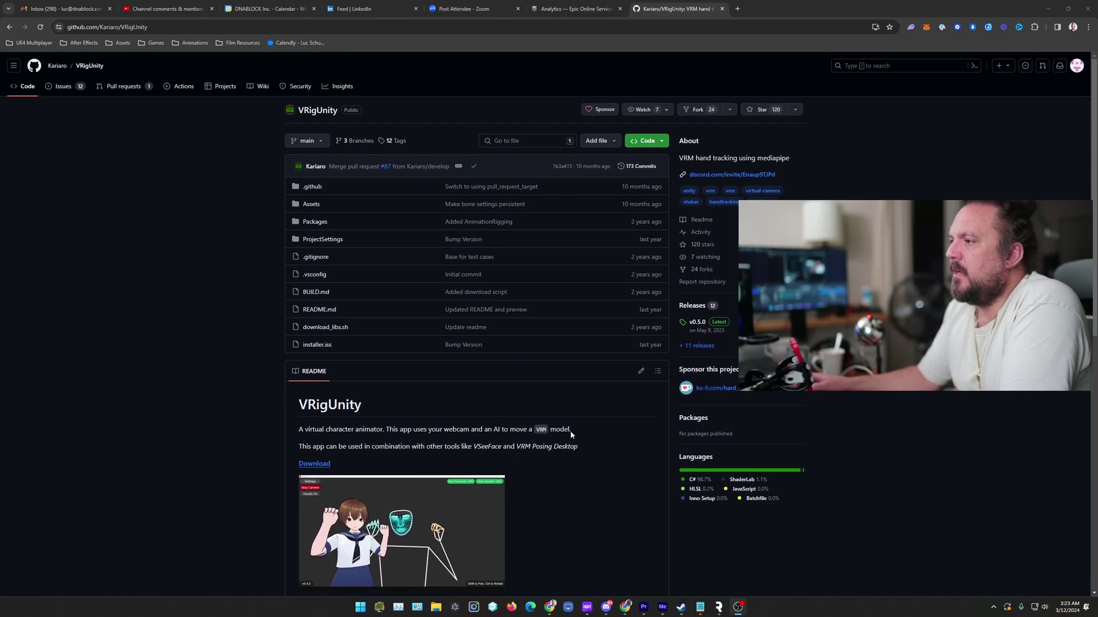
scroll(456, 433, down, 2)
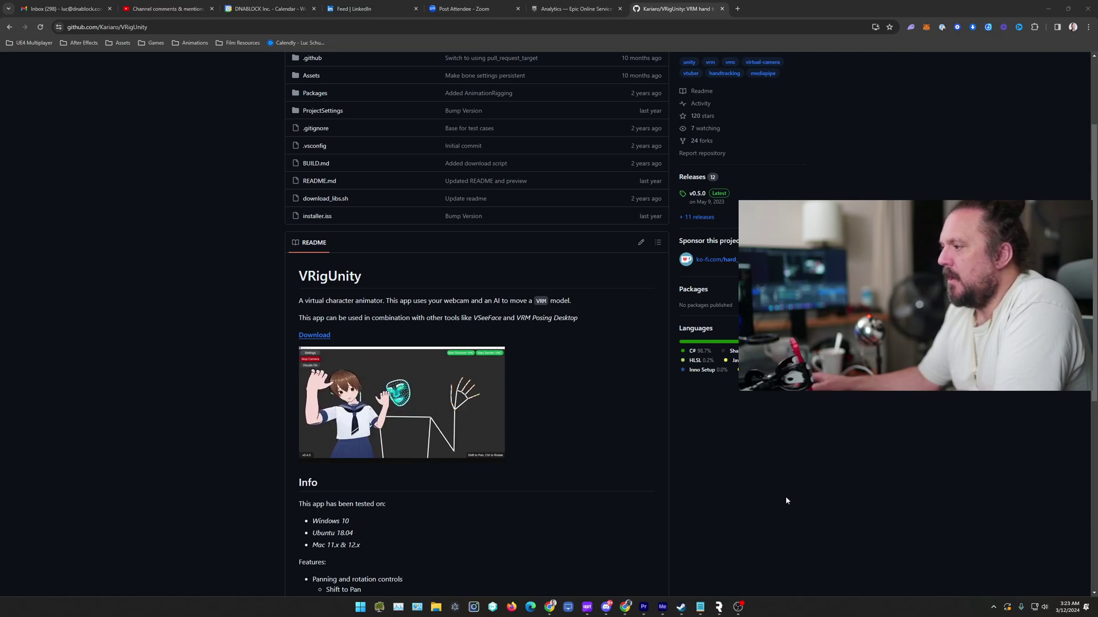
click(720, 608)
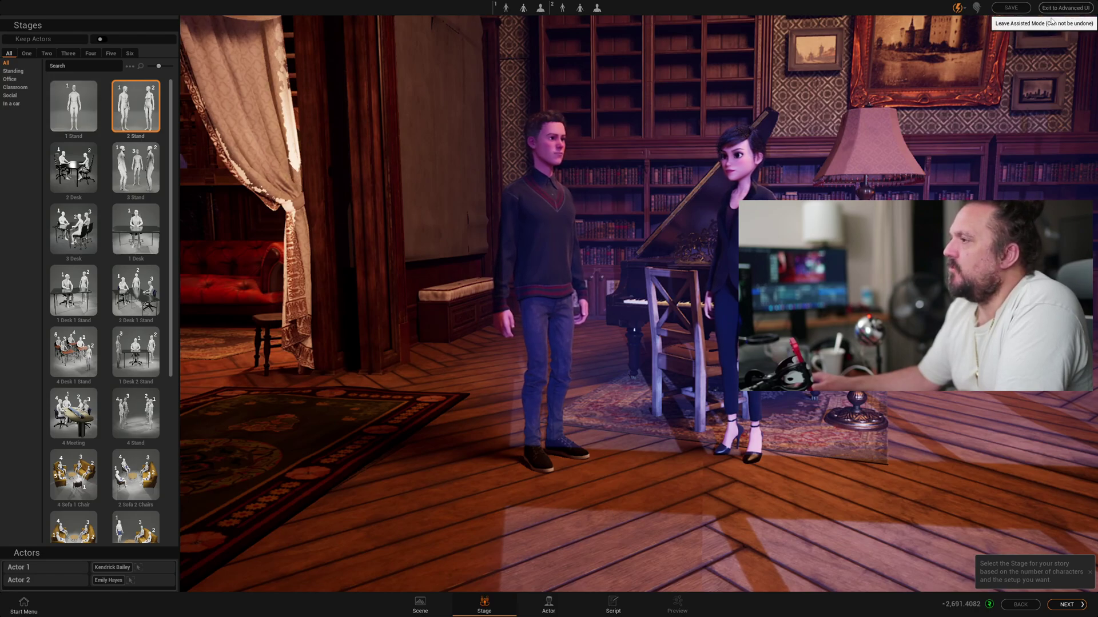
- Exit to the Advanced UI, frame the male avatar in close-up, and open the MoCap workspace
click(1065, 8)
scroll(510, 299, down, 5)
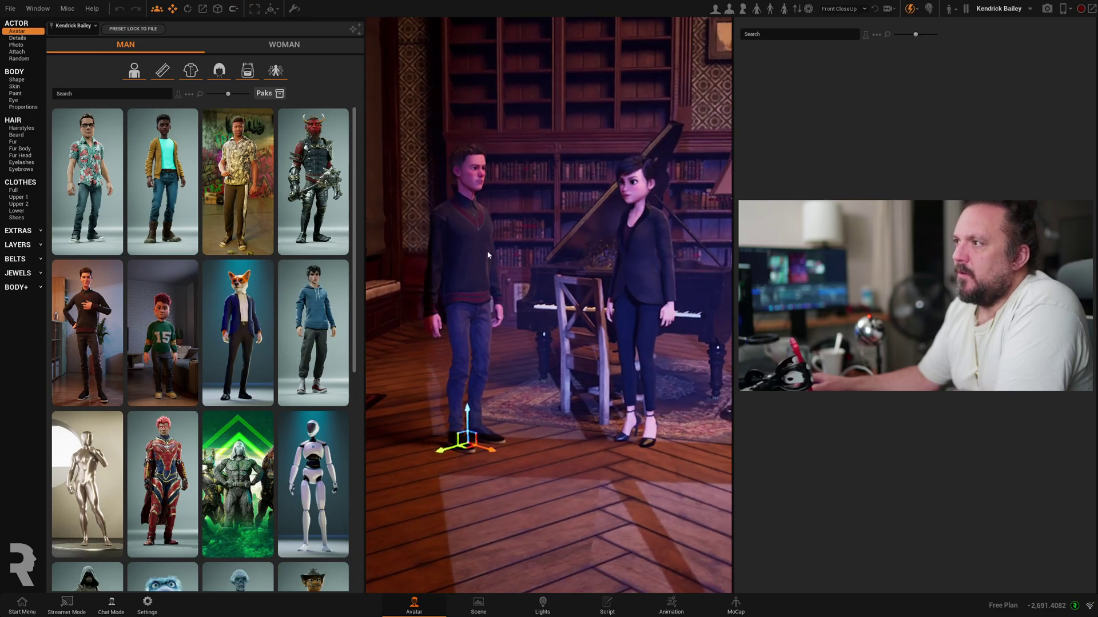
double_click(470, 252)
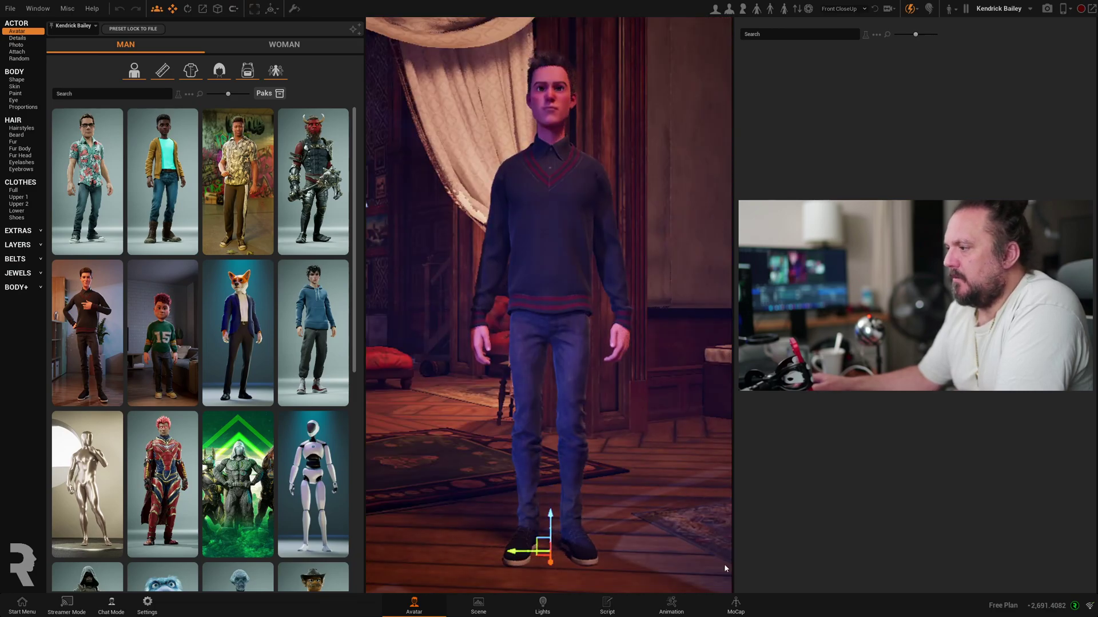
click(735, 604)
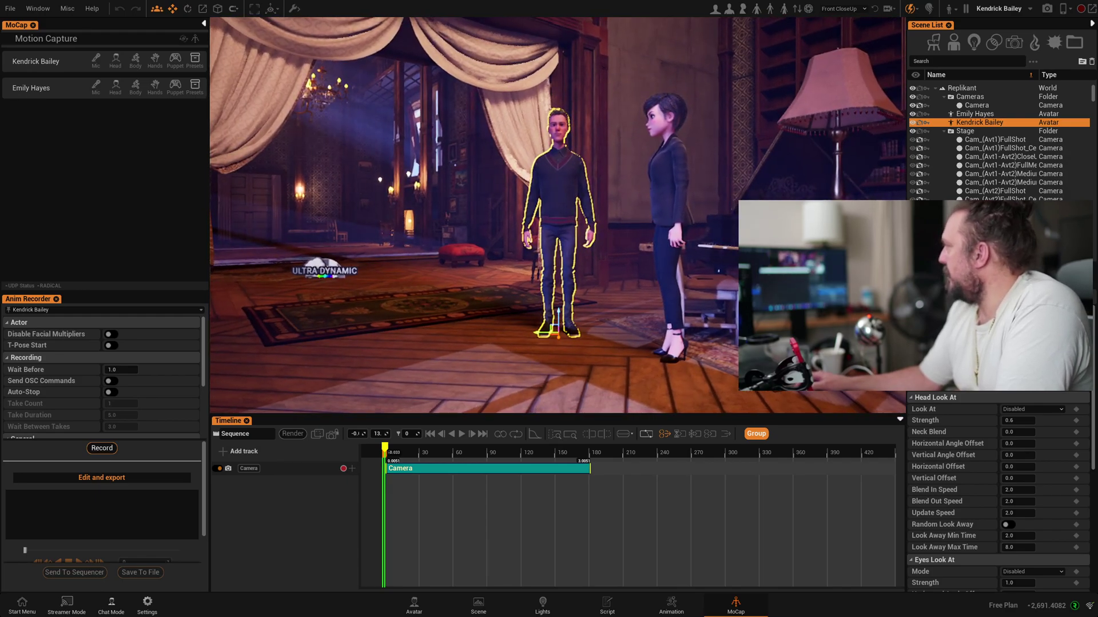
- Bring the VRigUnity v0.5.0 window forward and place it over the viewport
key(alt+Tab)
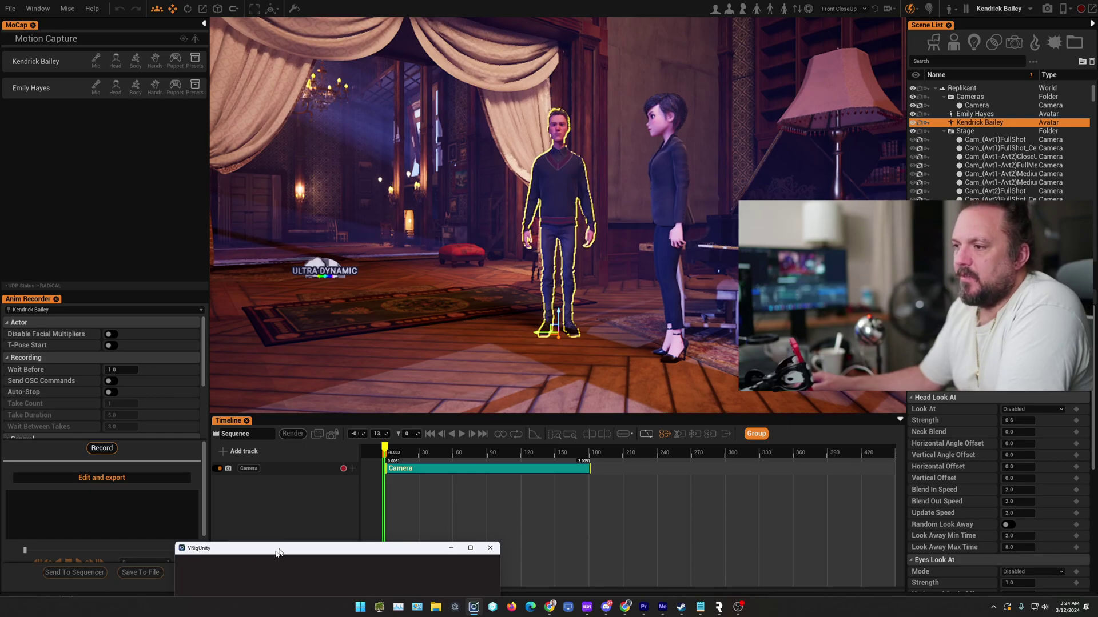
drag(315, 549, 773, 163)
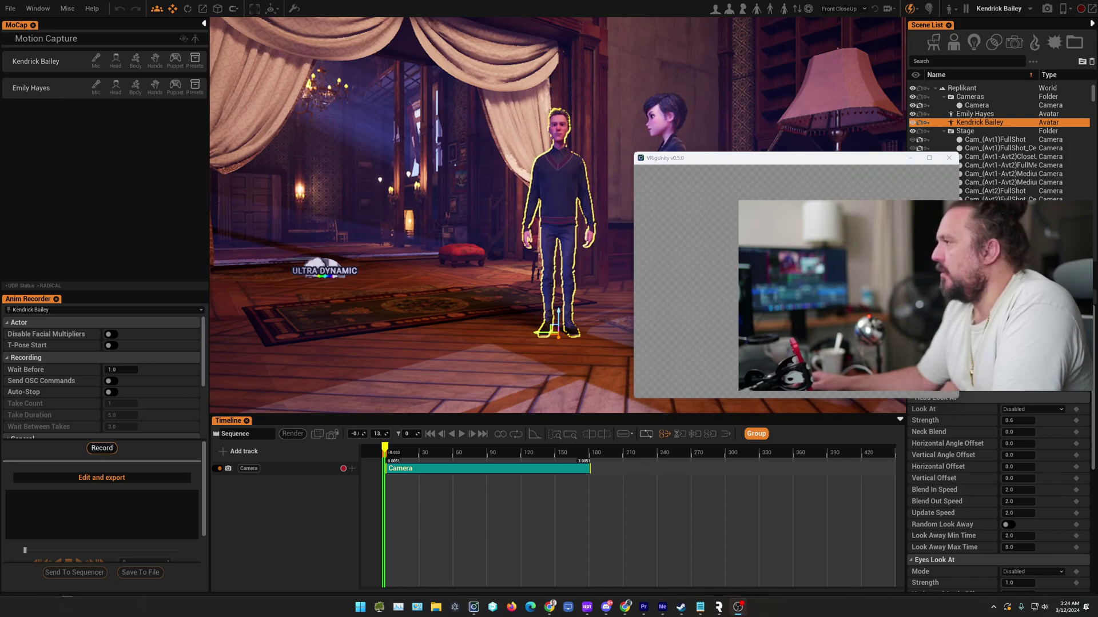
drag(780, 160, 426, 167)
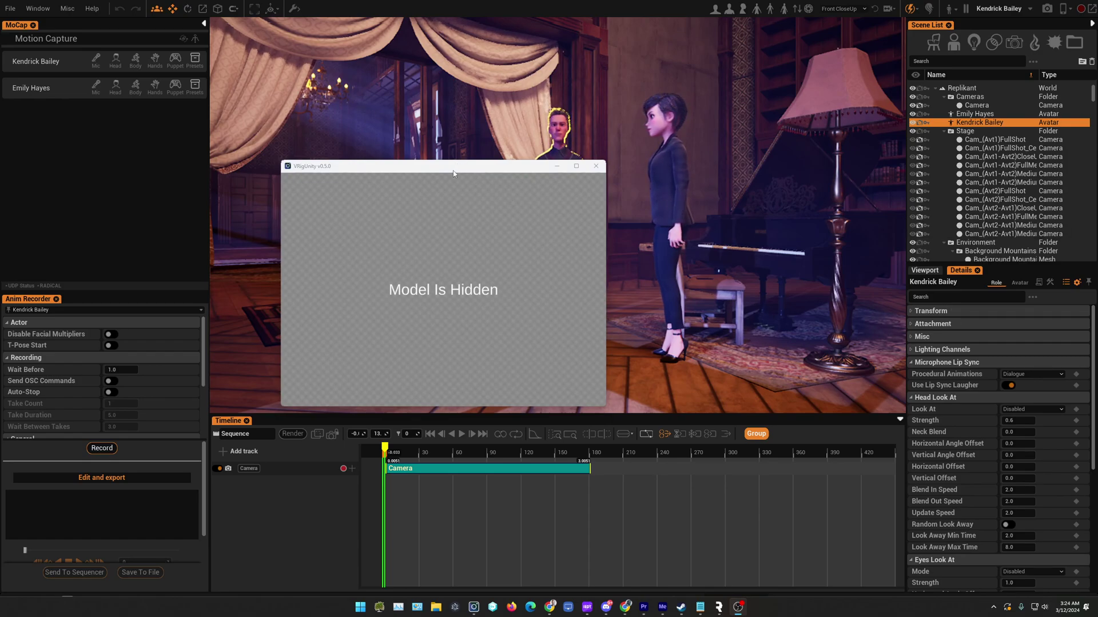
- Set VRigUnity's VMC sender to 127.0.0.1 port 39539, and enable Body capture for the male avatar
mouse_move(454, 174)
mouse_down()
mouse_move(540, 148)
mouse_move(446, 160)
mouse_up()
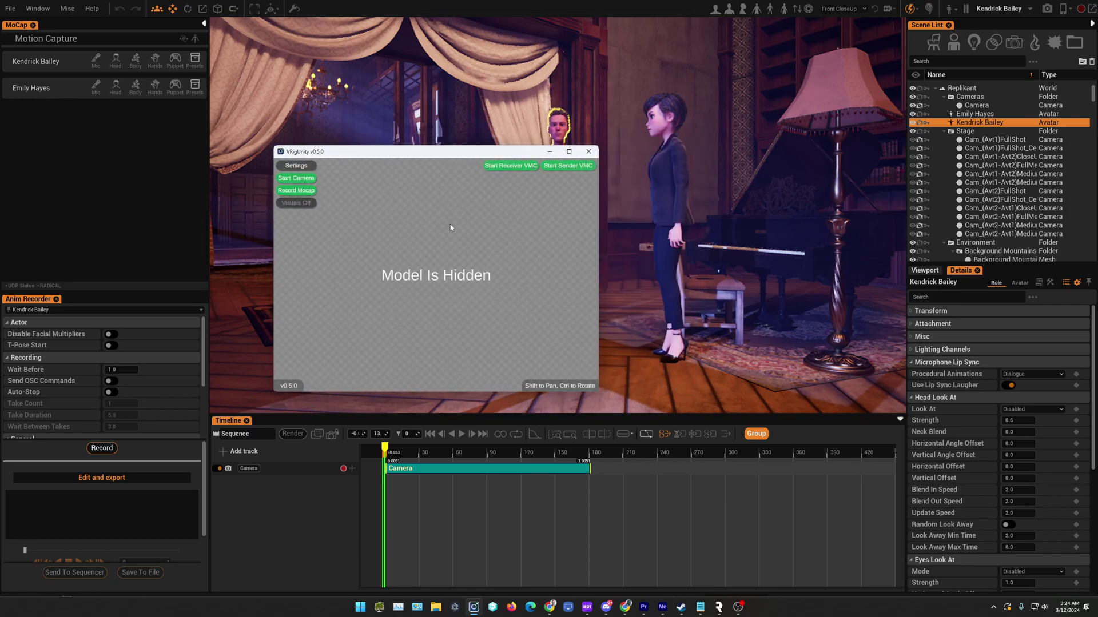
click(296, 167)
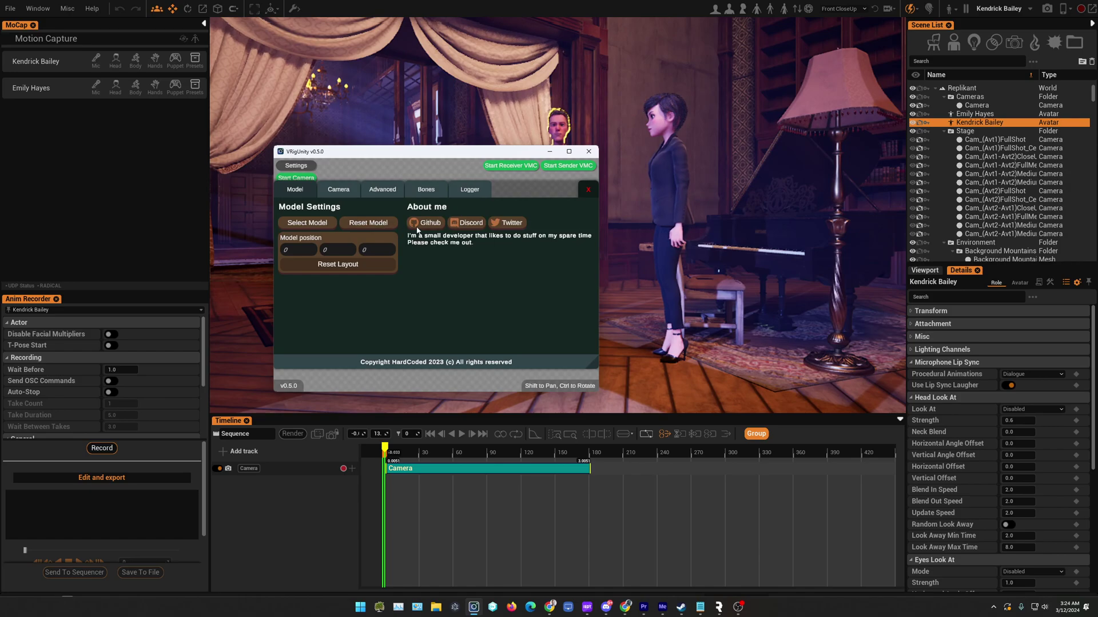
click(339, 191)
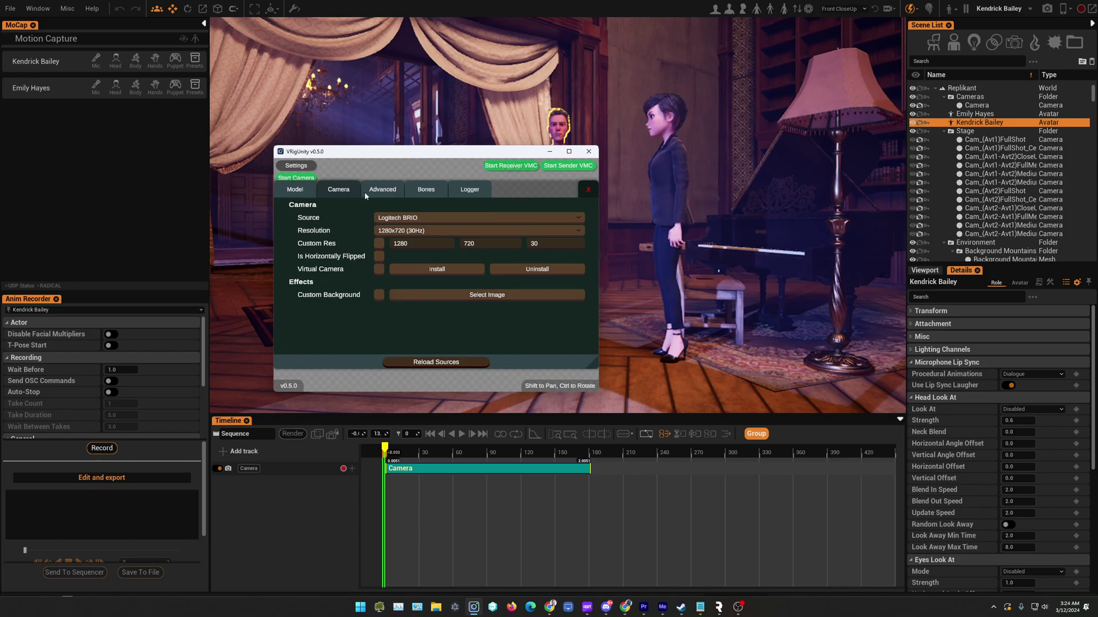
click(381, 191)
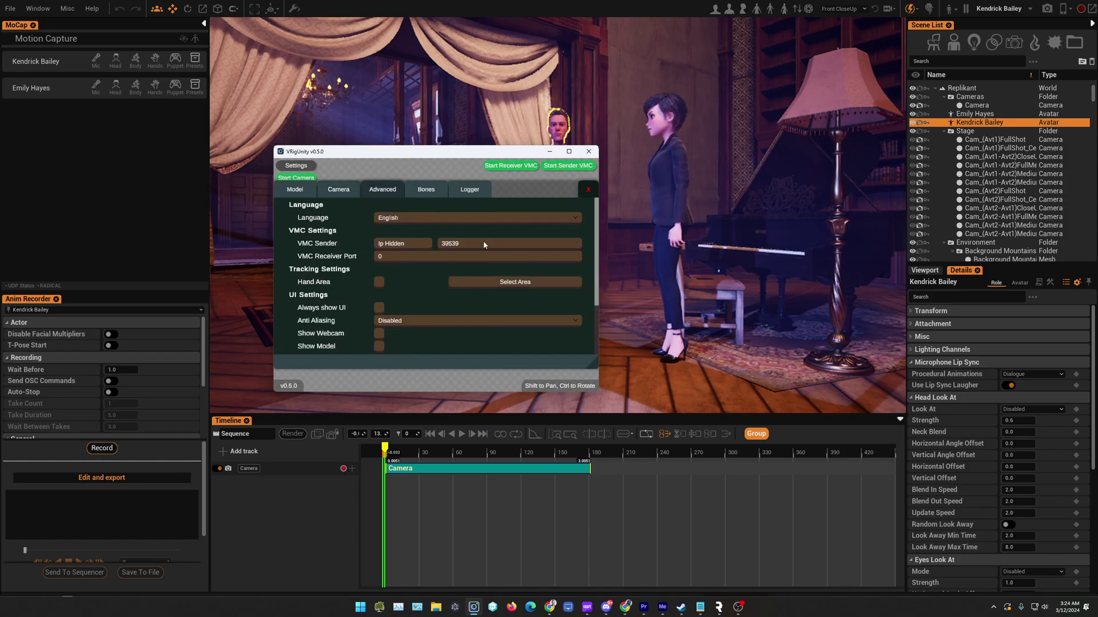
click(418, 244)
click(462, 246)
click(141, 63)
click(135, 62)
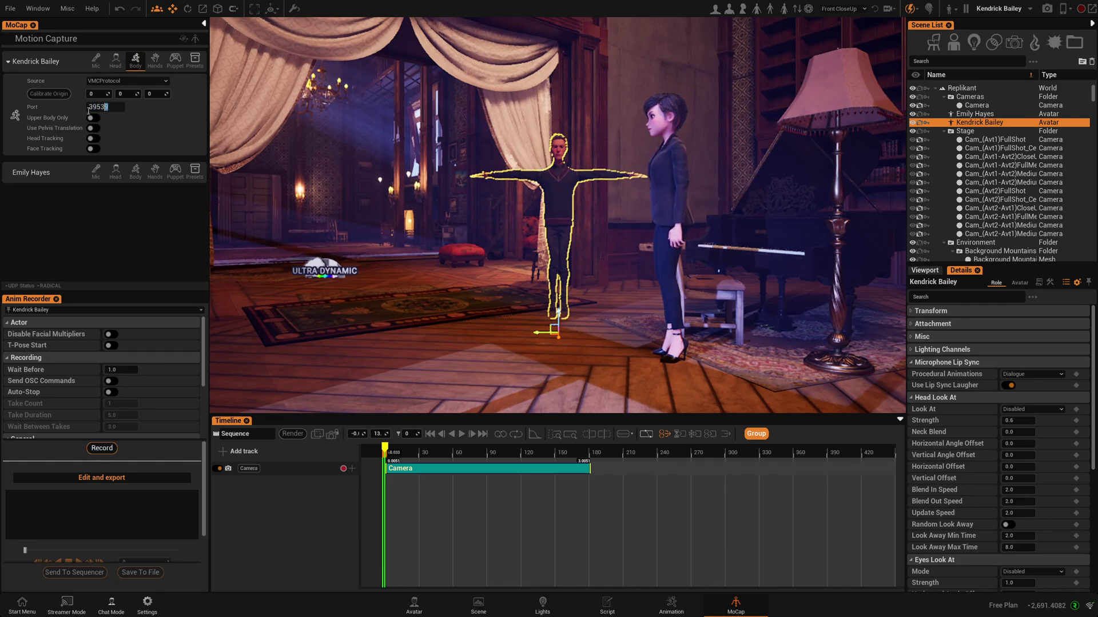
- Select the 39539 port value, then bring VRigUnity's settings back and move them lower right
double_click(91, 108)
key(alt+Tab)
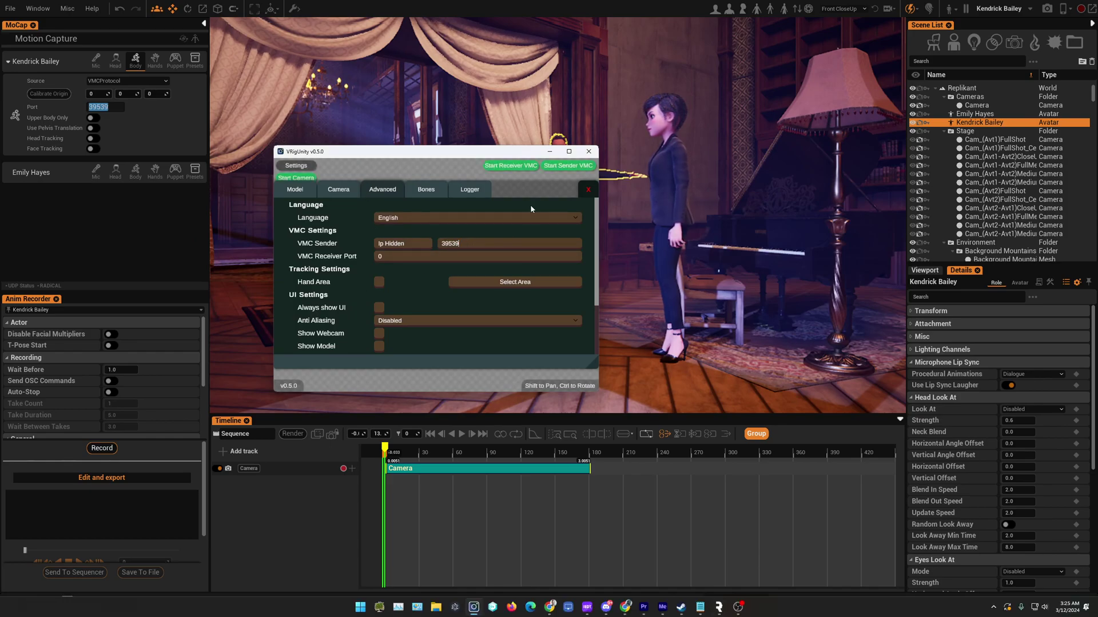
drag(432, 150, 665, 258)
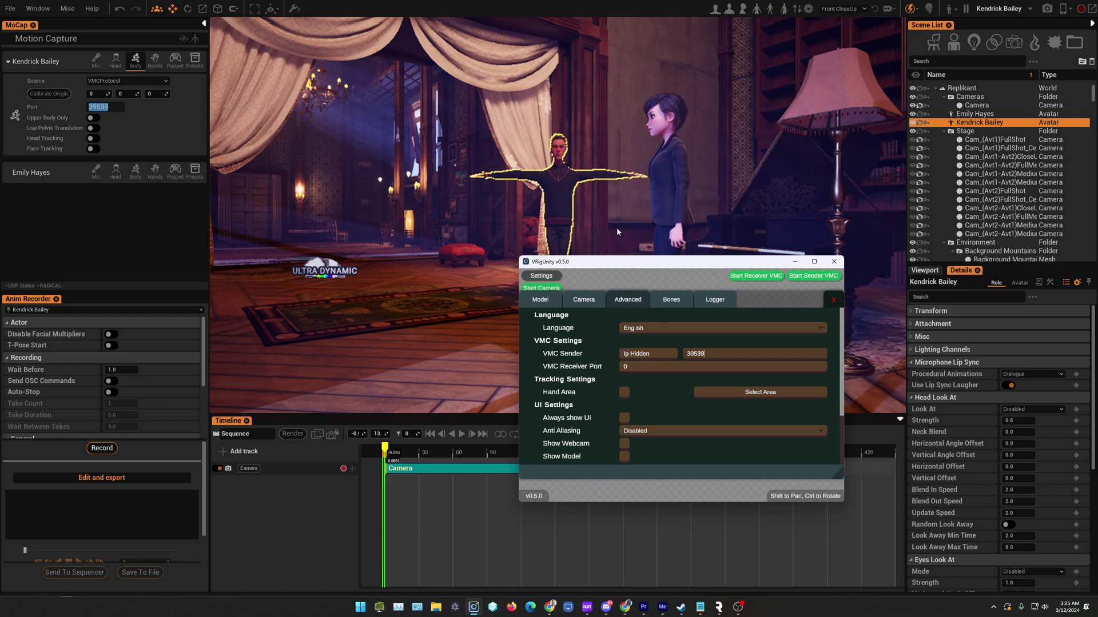
- Look over VRigUnity's Bones, Logger and Model settings pages, then close Settings
click(667, 300)
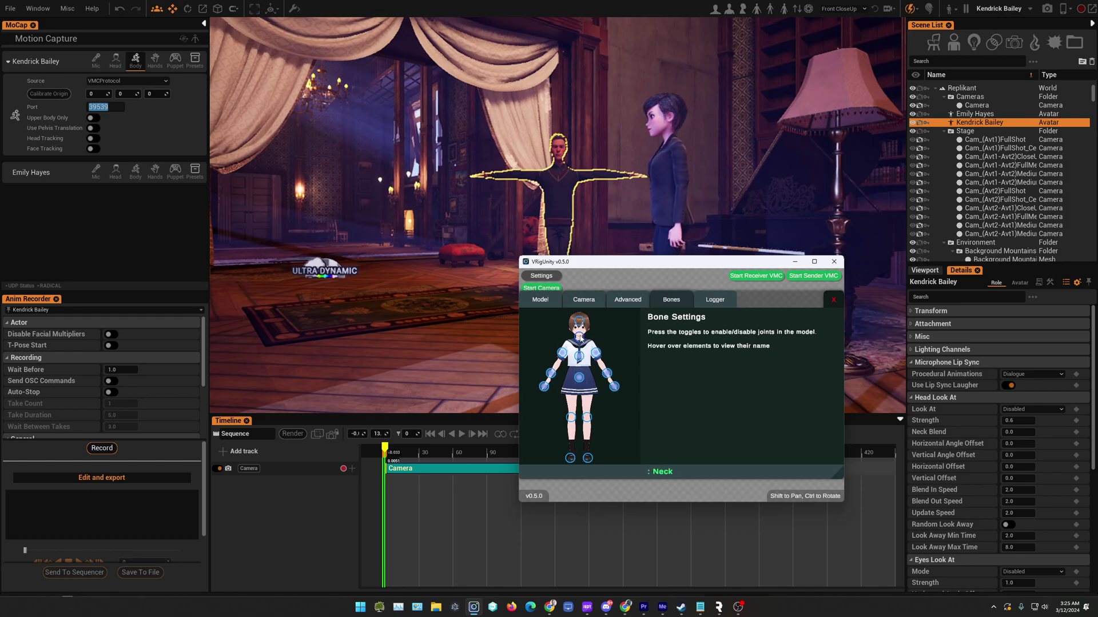
click(717, 301)
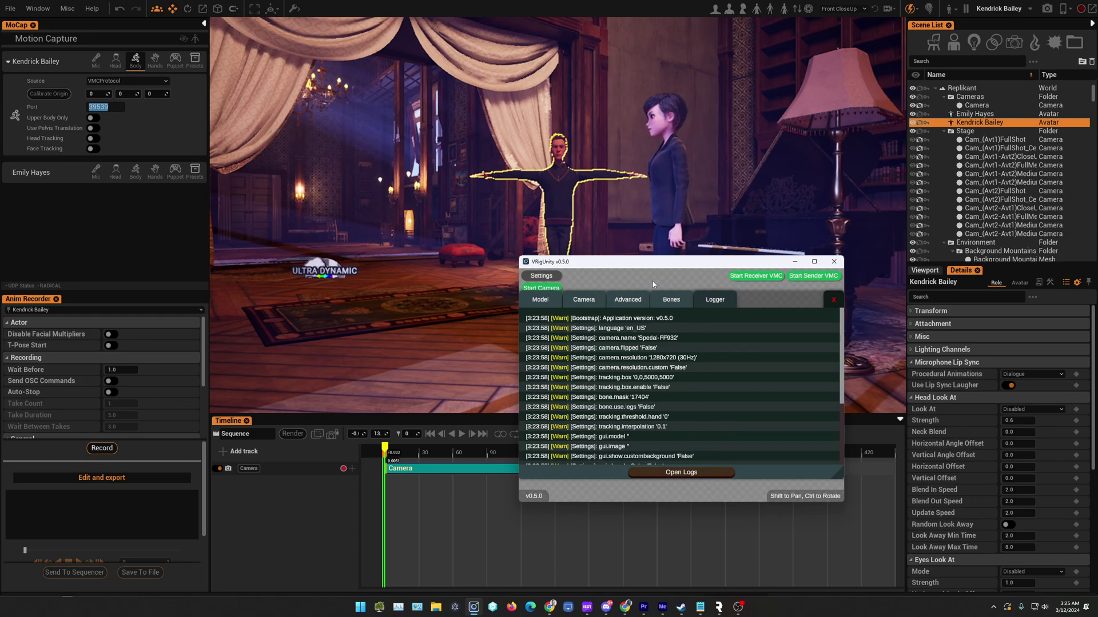
click(548, 302)
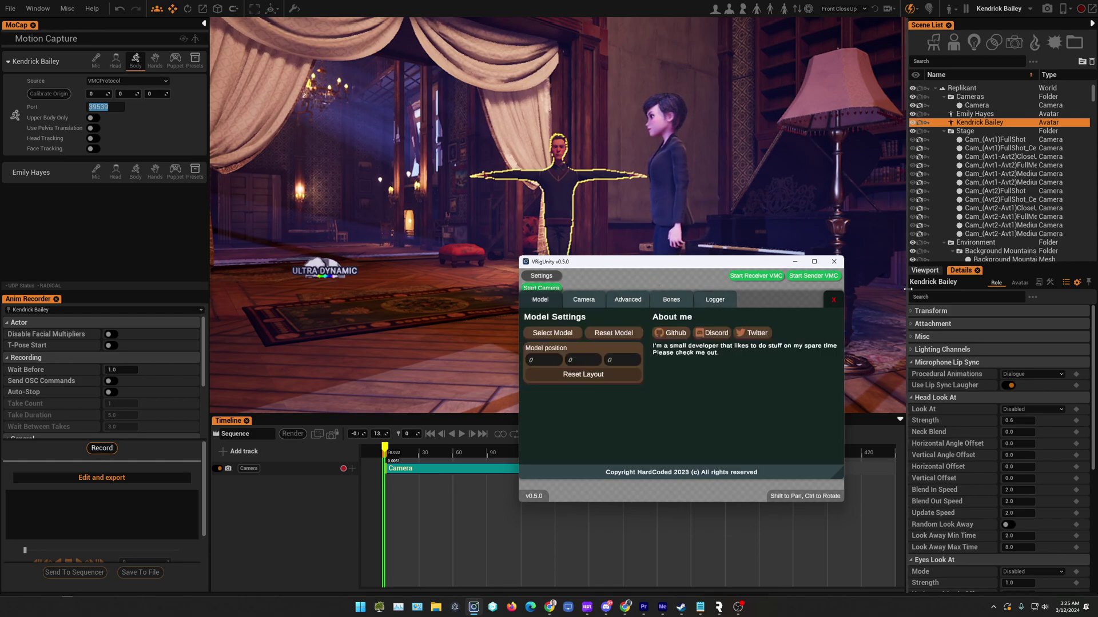
click(832, 306)
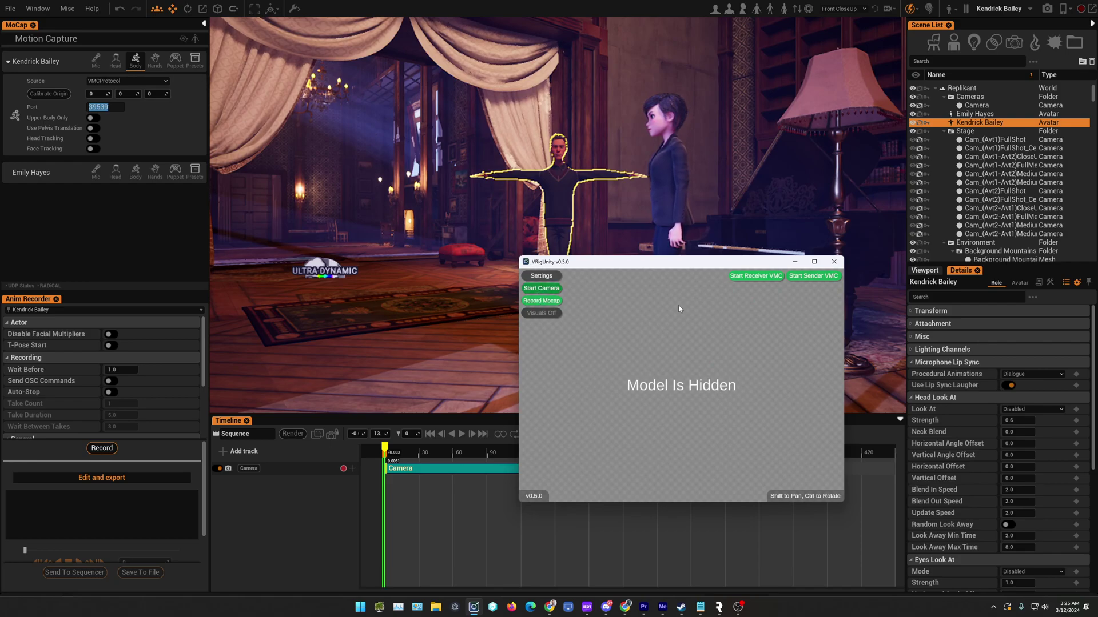
- Start the webcam in VRigUnity and turn on the face and skeleton tracking visuals
click(541, 288)
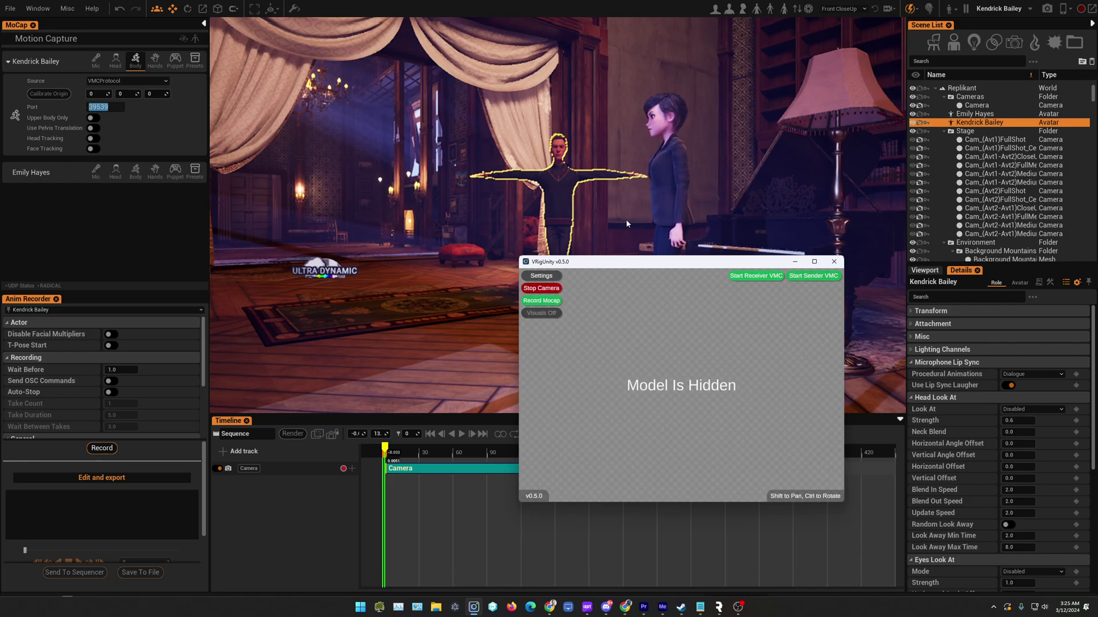
click(548, 314)
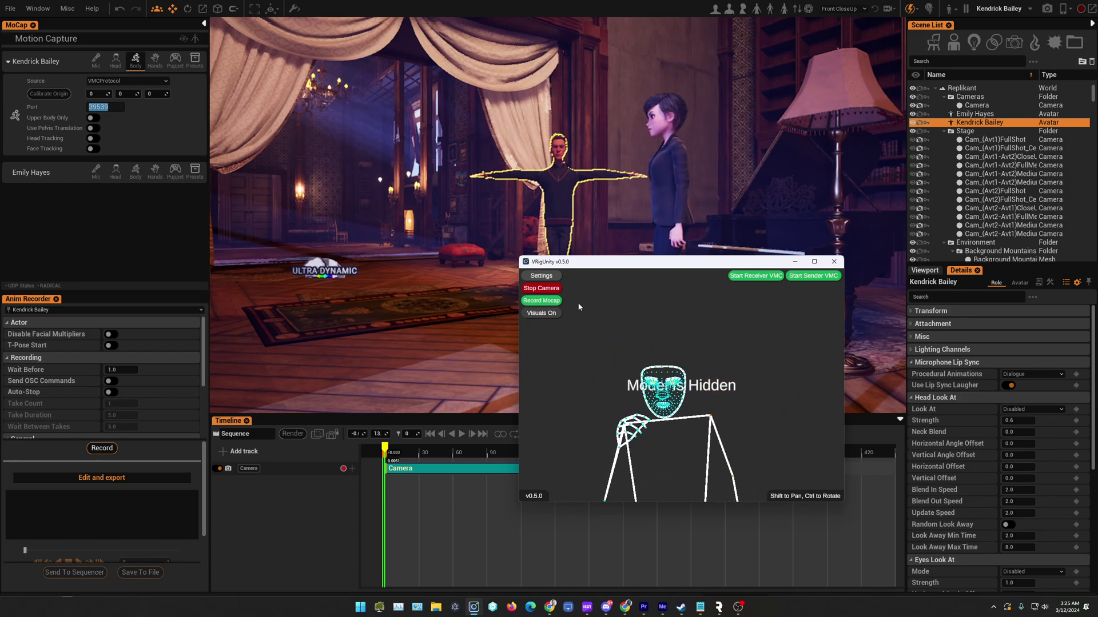
click(540, 314)
click(541, 314)
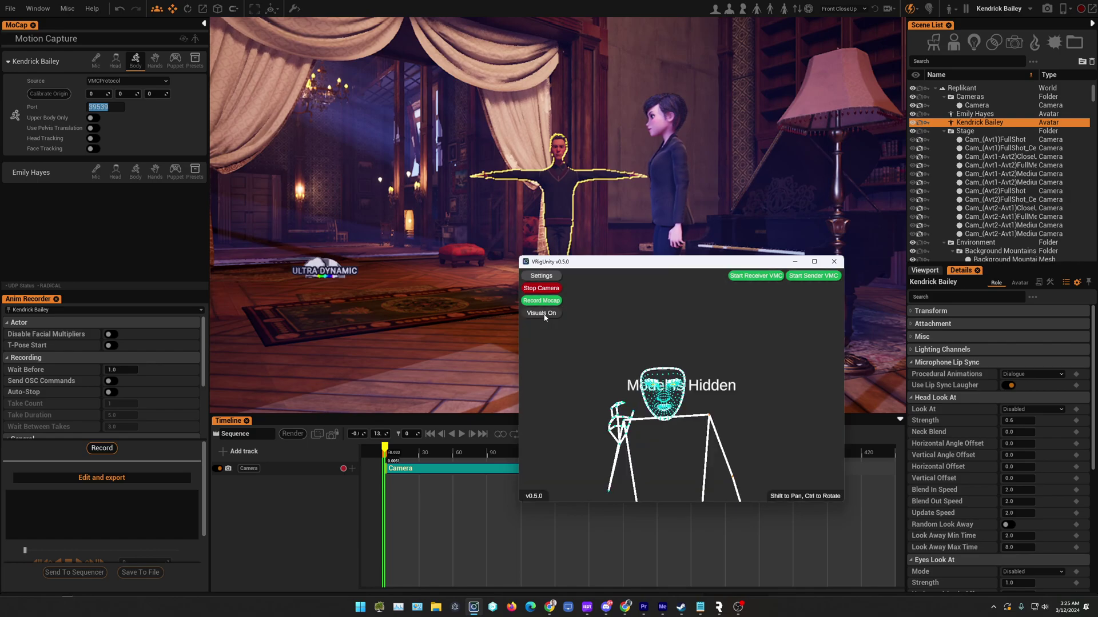
- In VRigUnity's Advanced settings, tick Show Webcam to display the live camera image
click(541, 275)
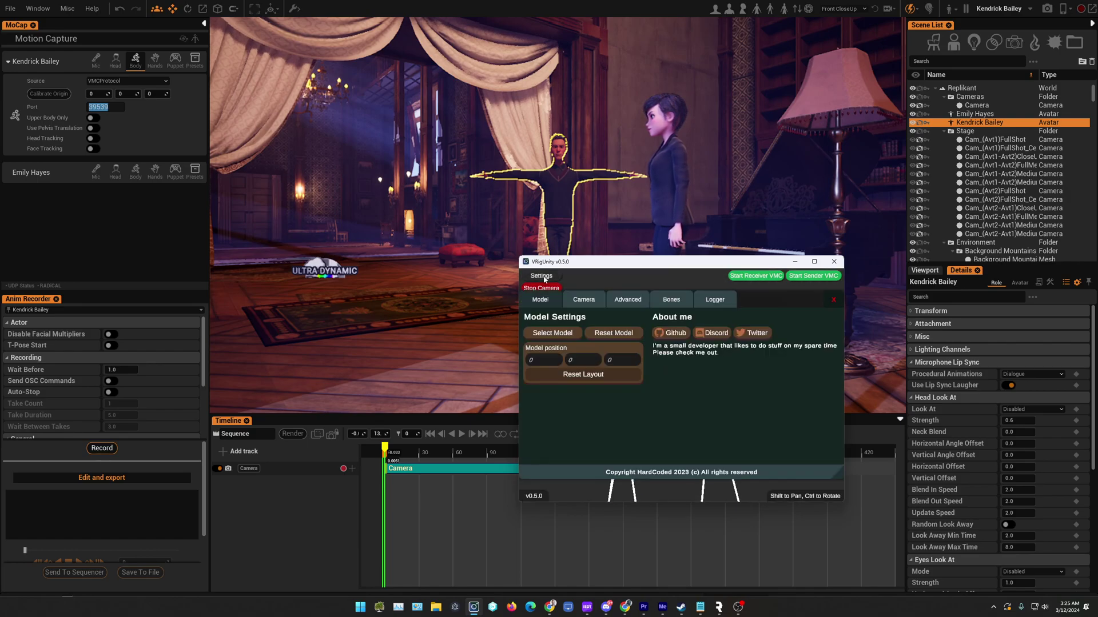
click(584, 299)
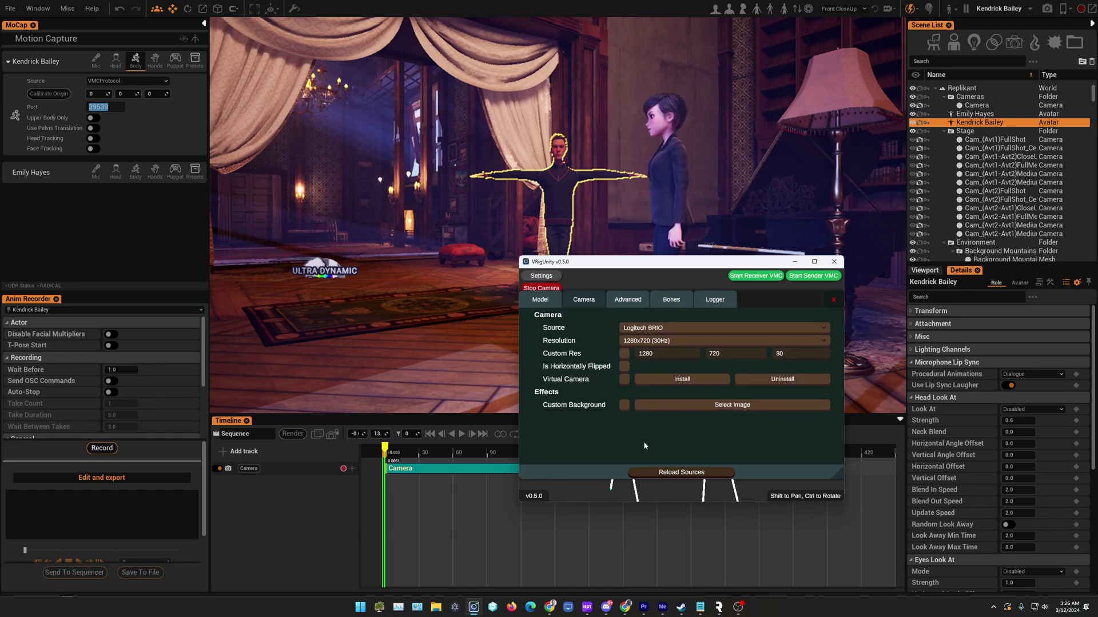
click(627, 298)
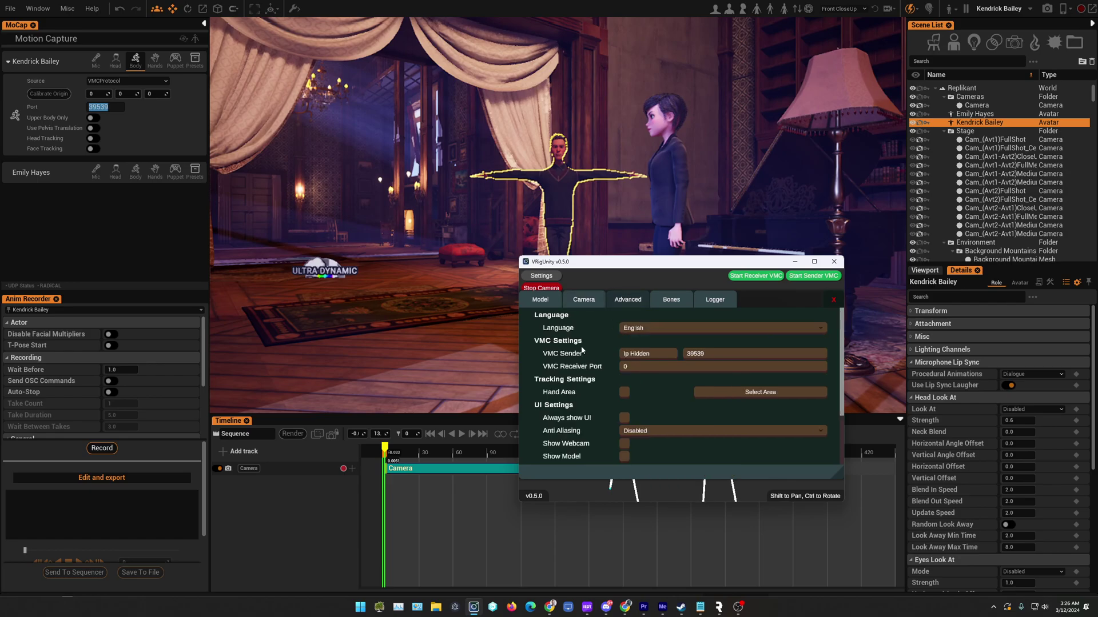
scroll(569, 398, down, 2)
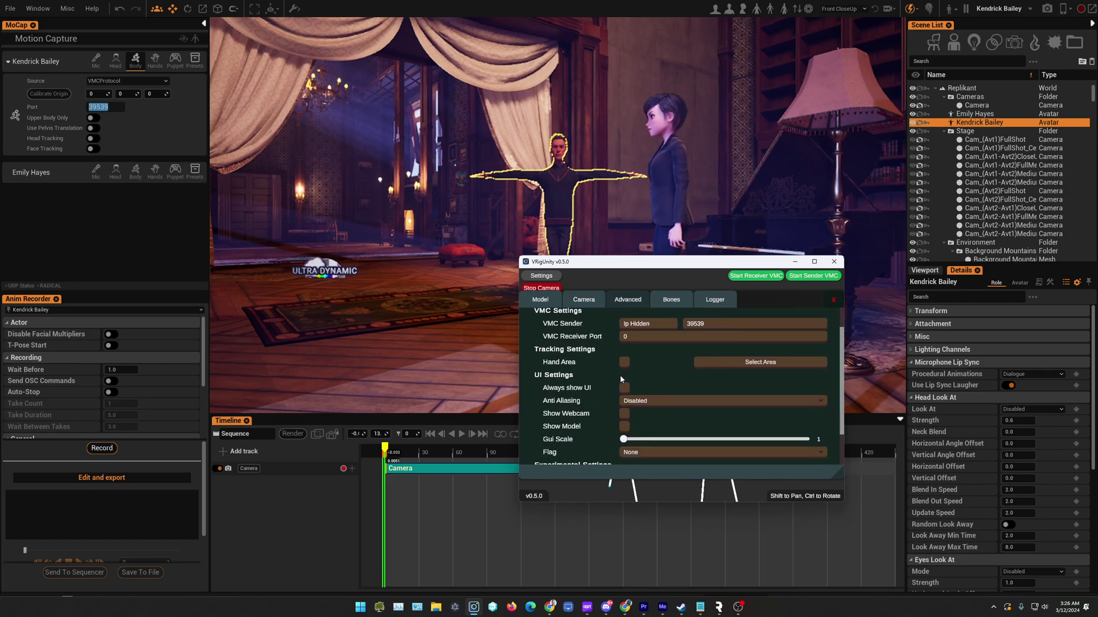
click(624, 413)
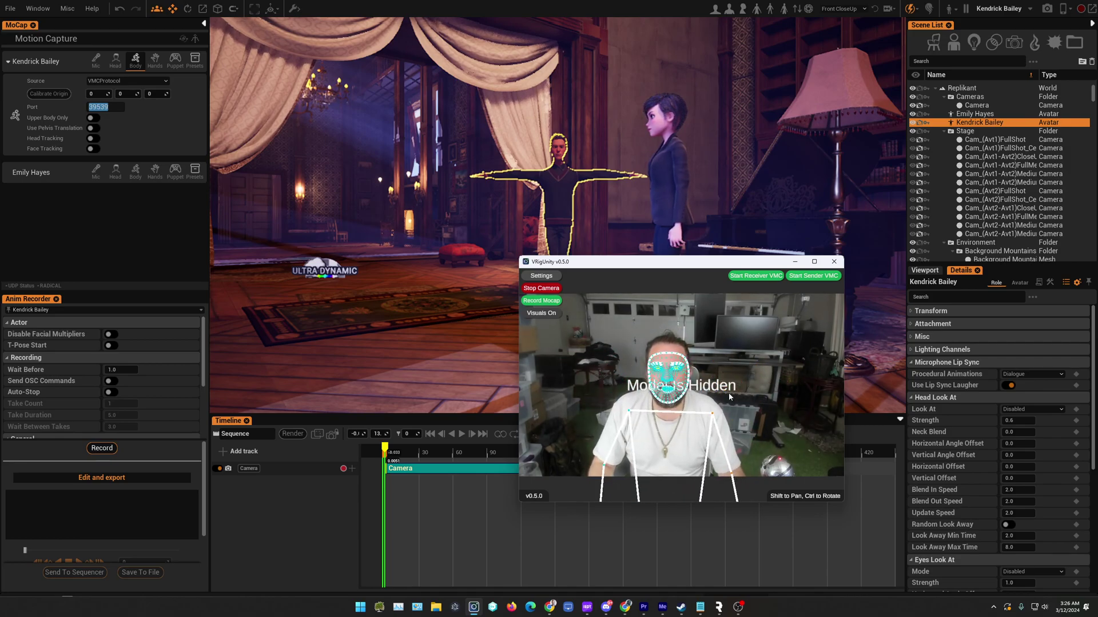
- Move the tracking window left, confirm VMC sending to 127.0.0.1 port 39539, and close Settings
drag(614, 267, 670, 292)
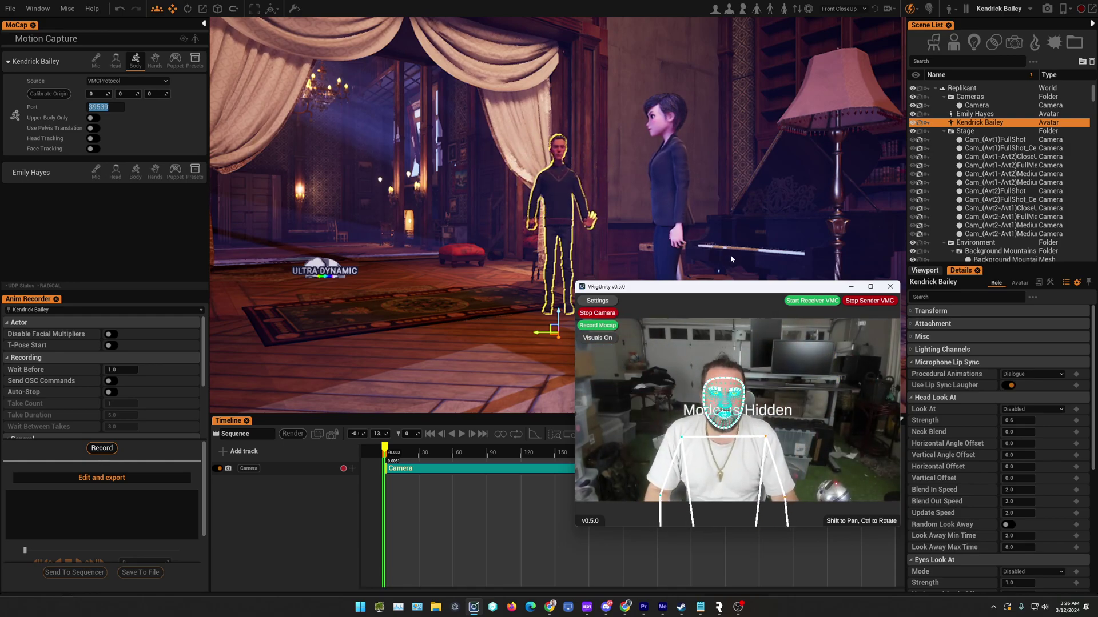
drag(650, 295, 144, 253)
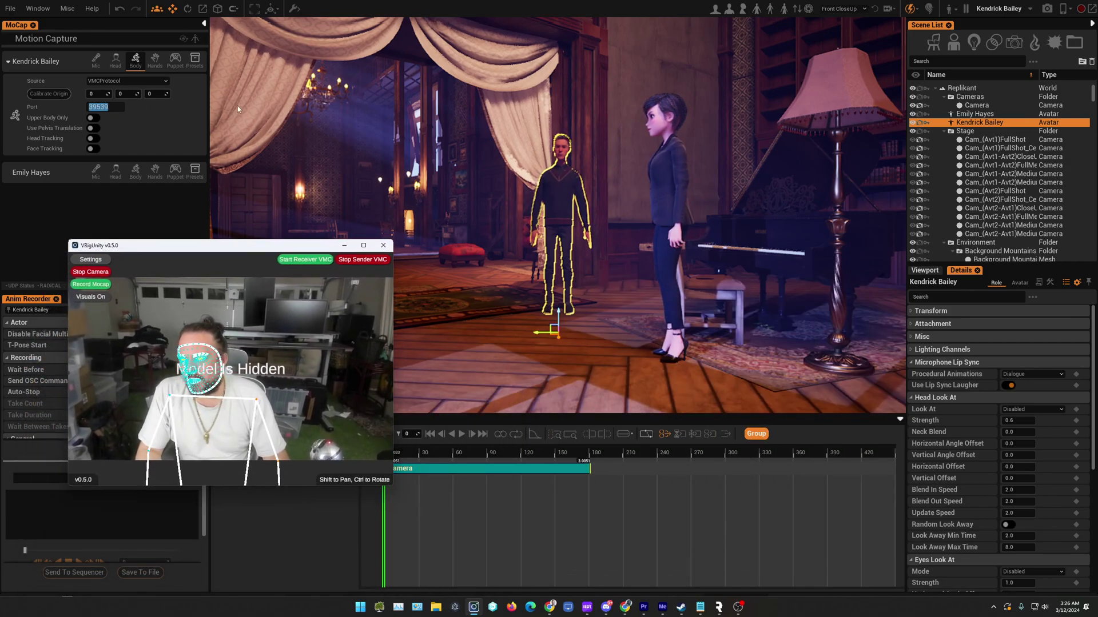
click(91, 260)
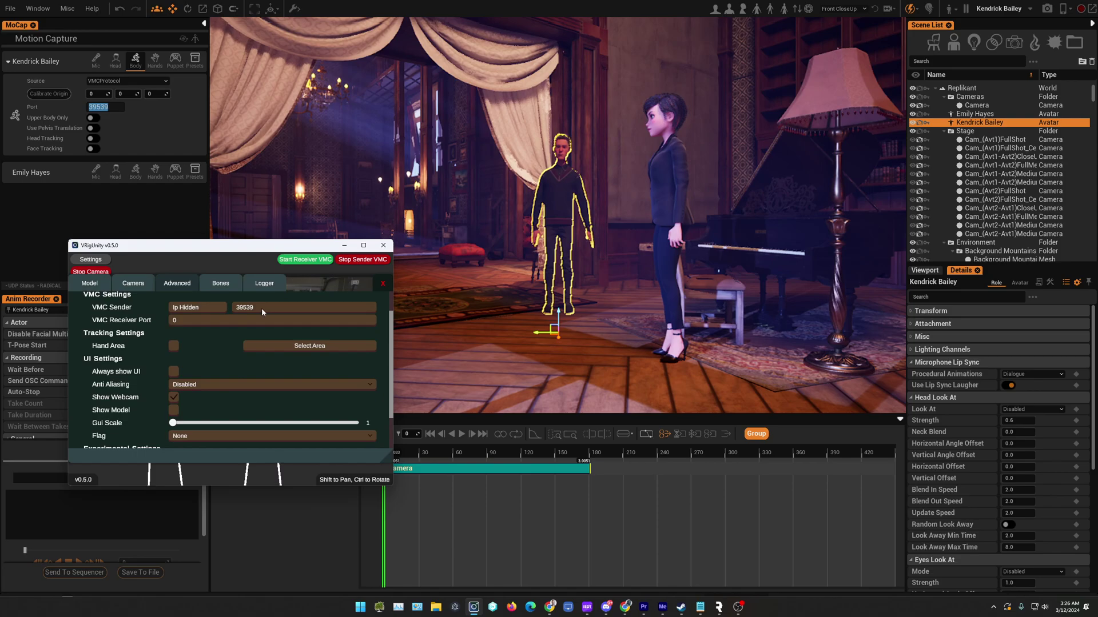
click(209, 309)
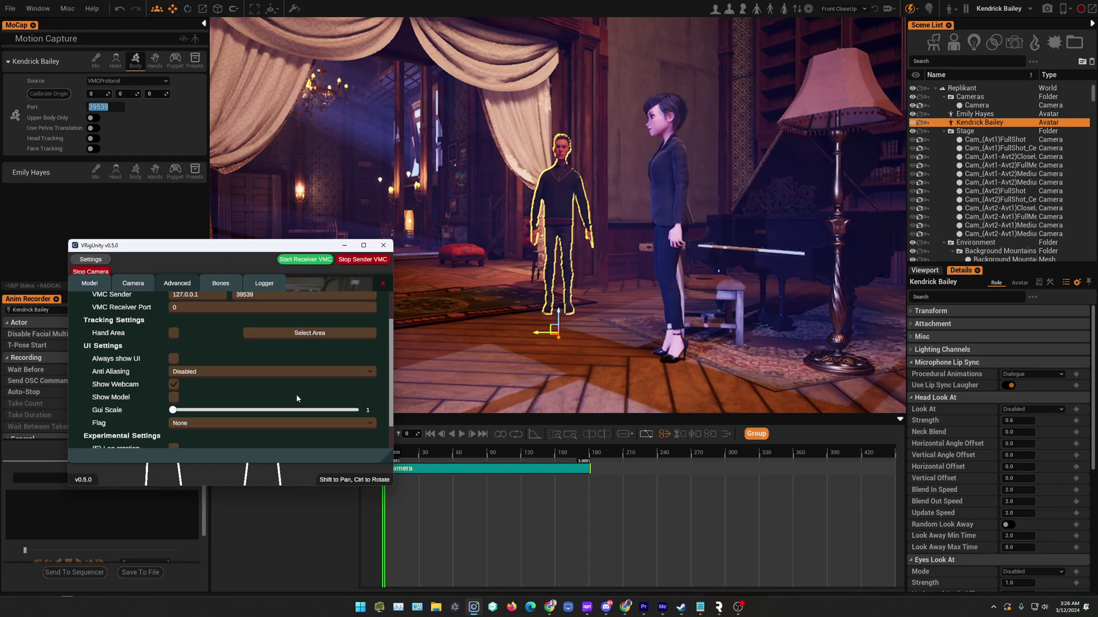
click(383, 285)
- Move VRigUnity to the lower right, open the avatar's Head mocap settings, and enable Upper Body Only
drag(189, 254, 740, 272)
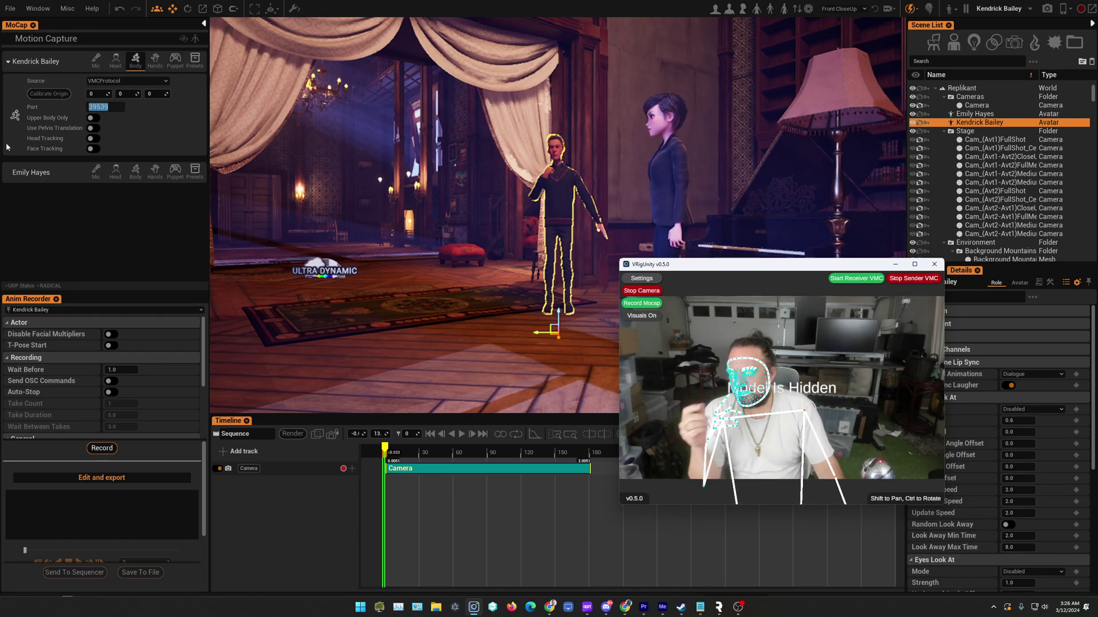
click(115, 60)
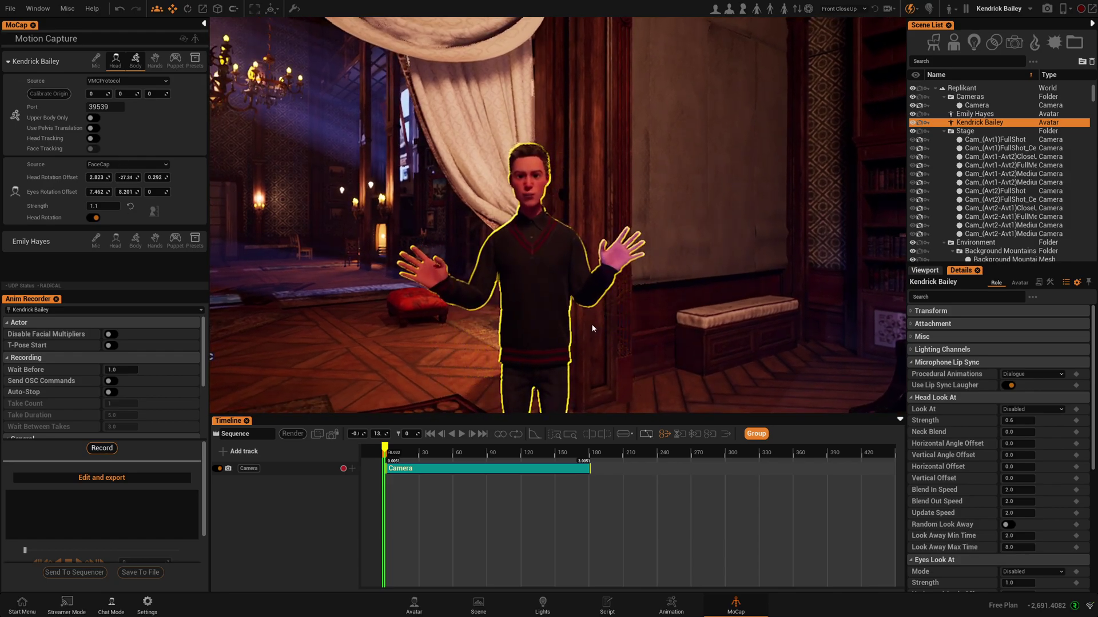
click(95, 118)
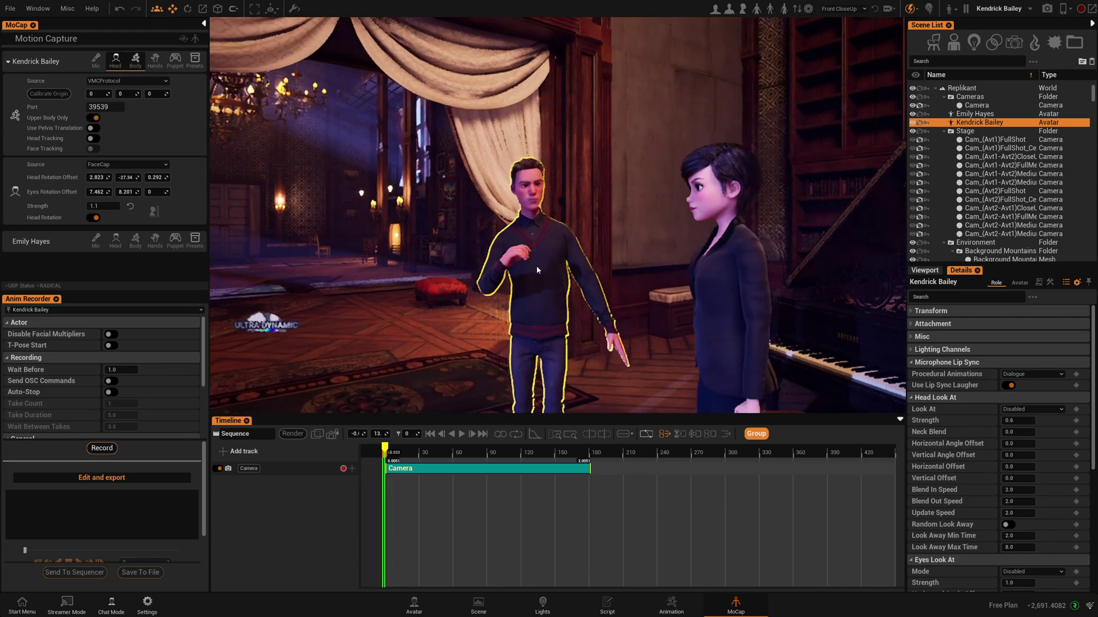